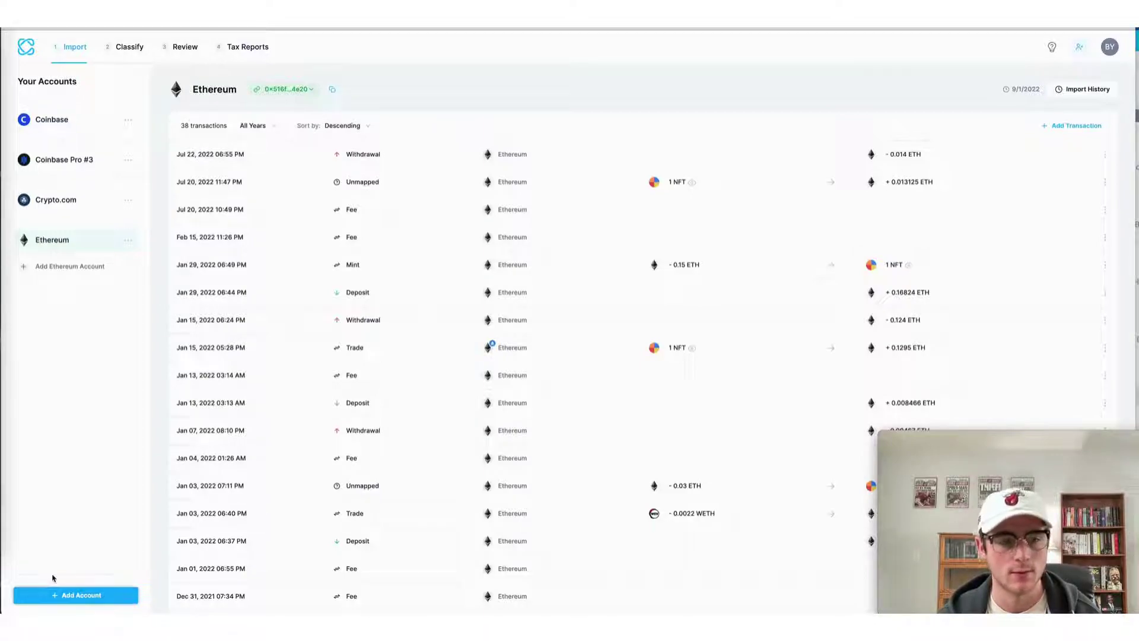
Step: Add a Trust Wallet account and sync its pasted Ethereum address, importing 38 transactions
left_click(57, 595)
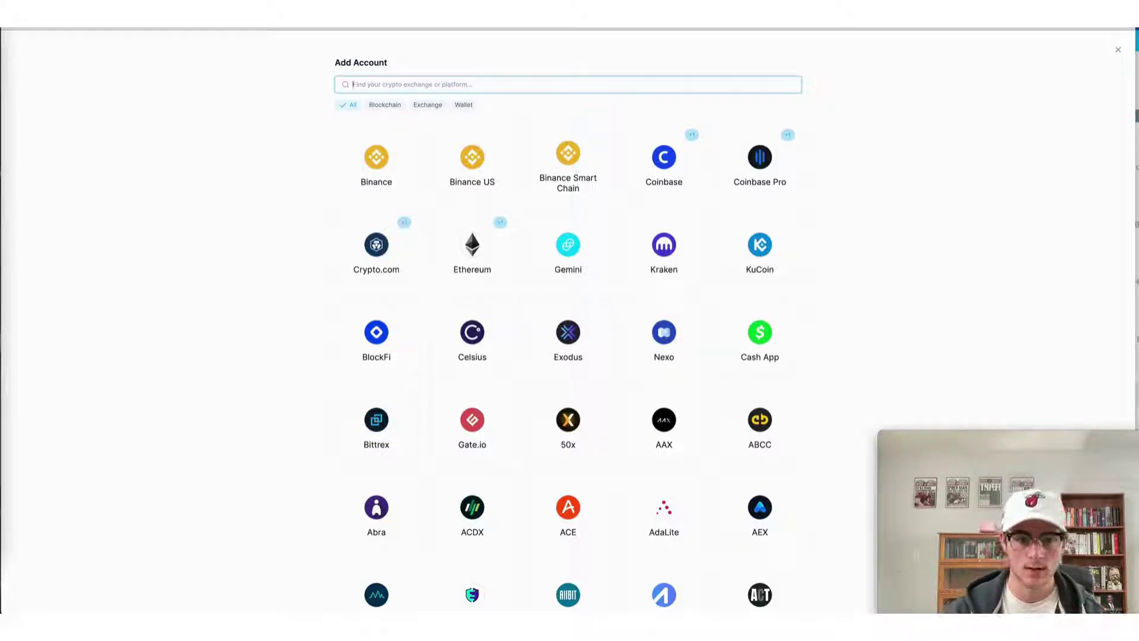
type("trust w")
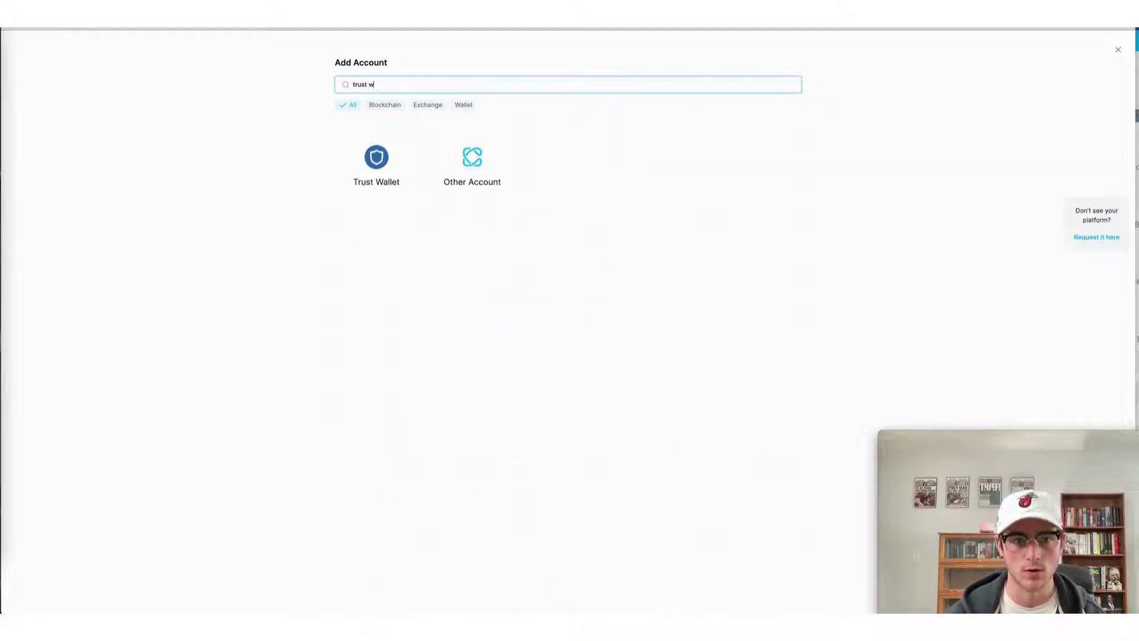
type("al")
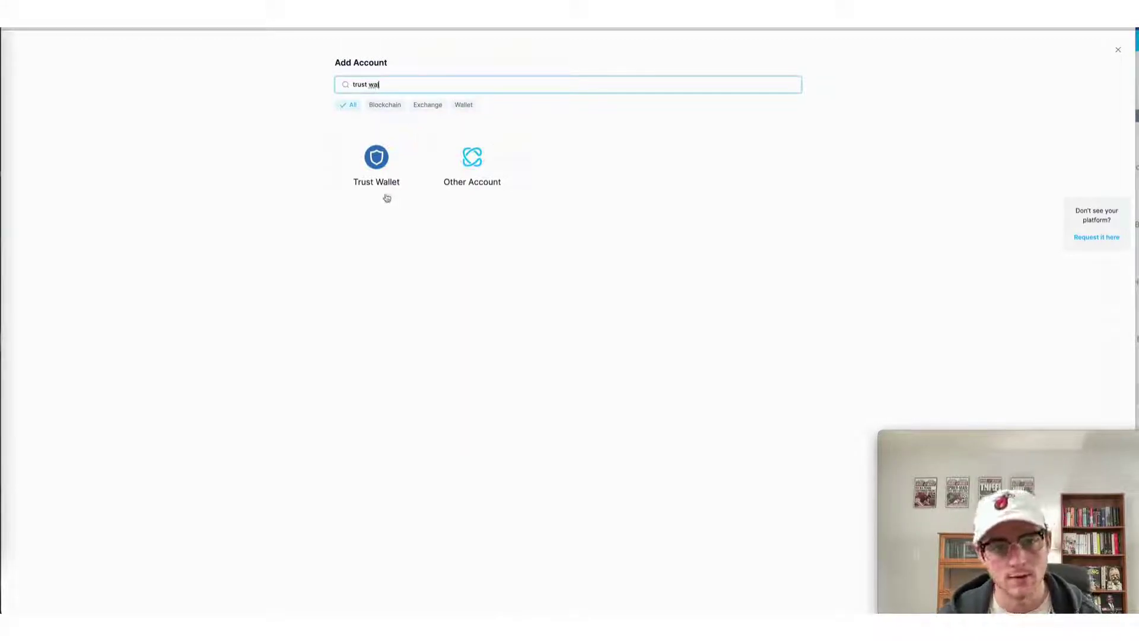
left_click(386, 196)
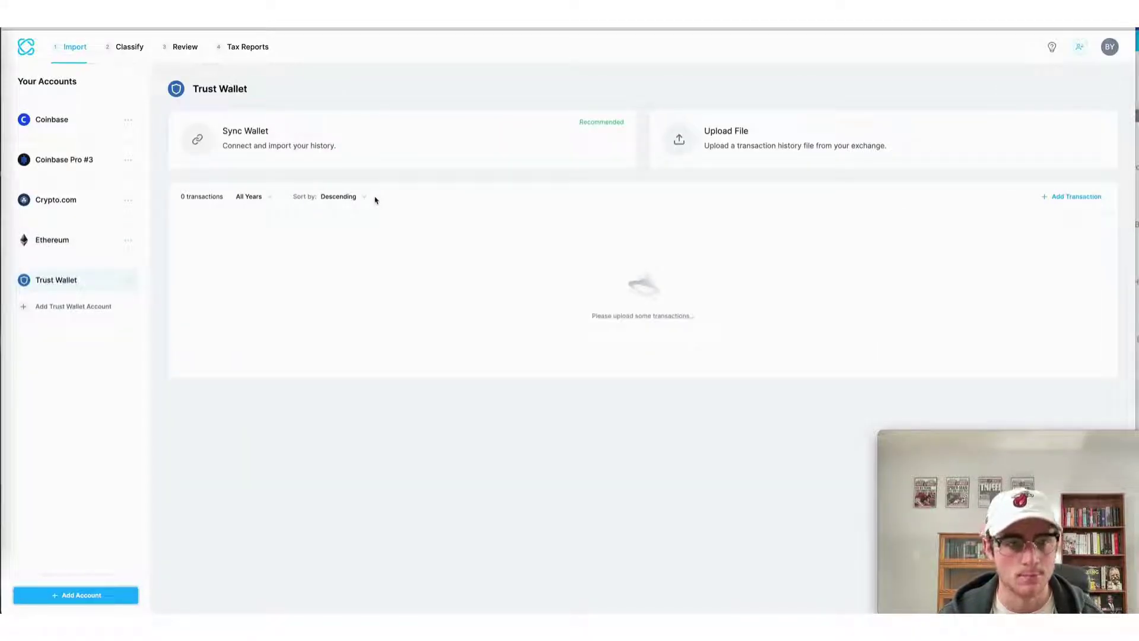
left_click(510, 134)
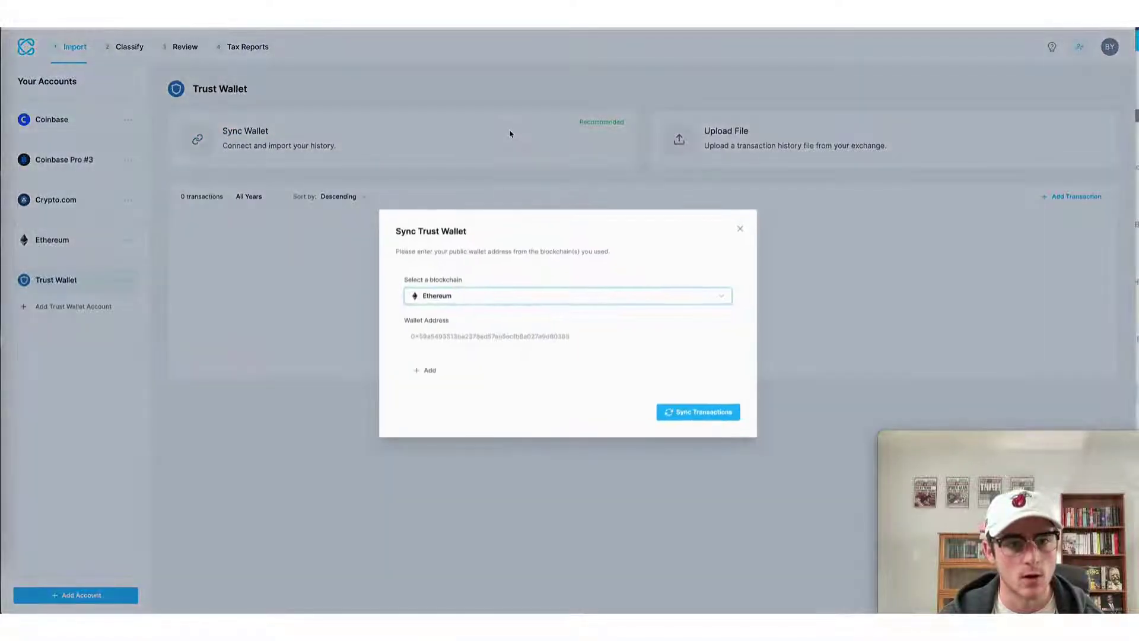
left_click(448, 303)
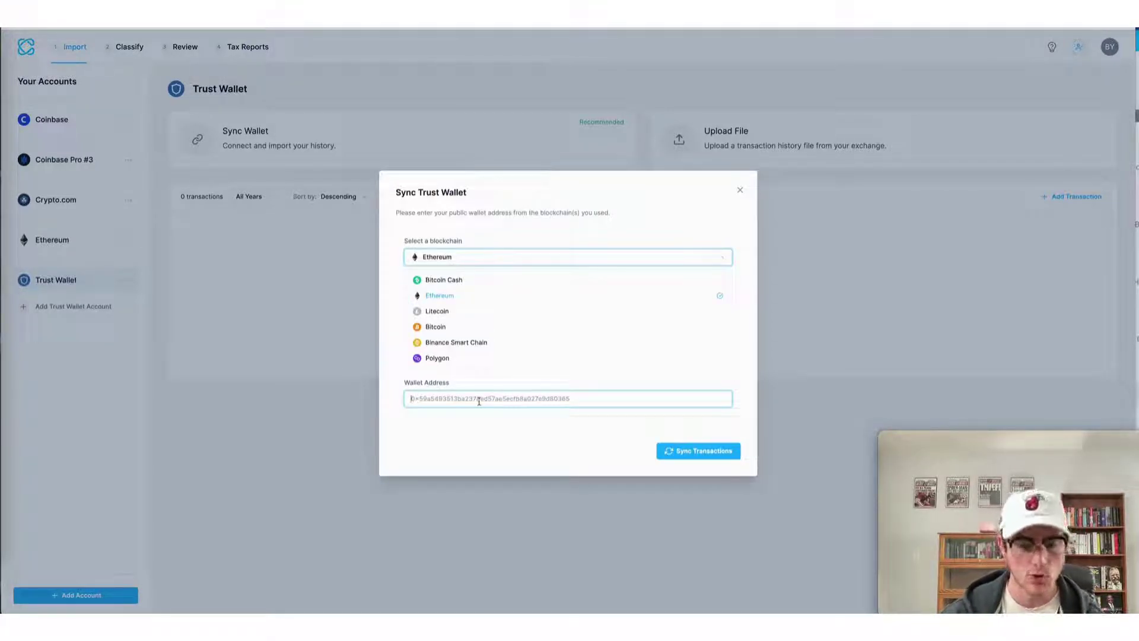
type("0x516f3481Cb238fc7525b5F06505FA4C248c04e20")
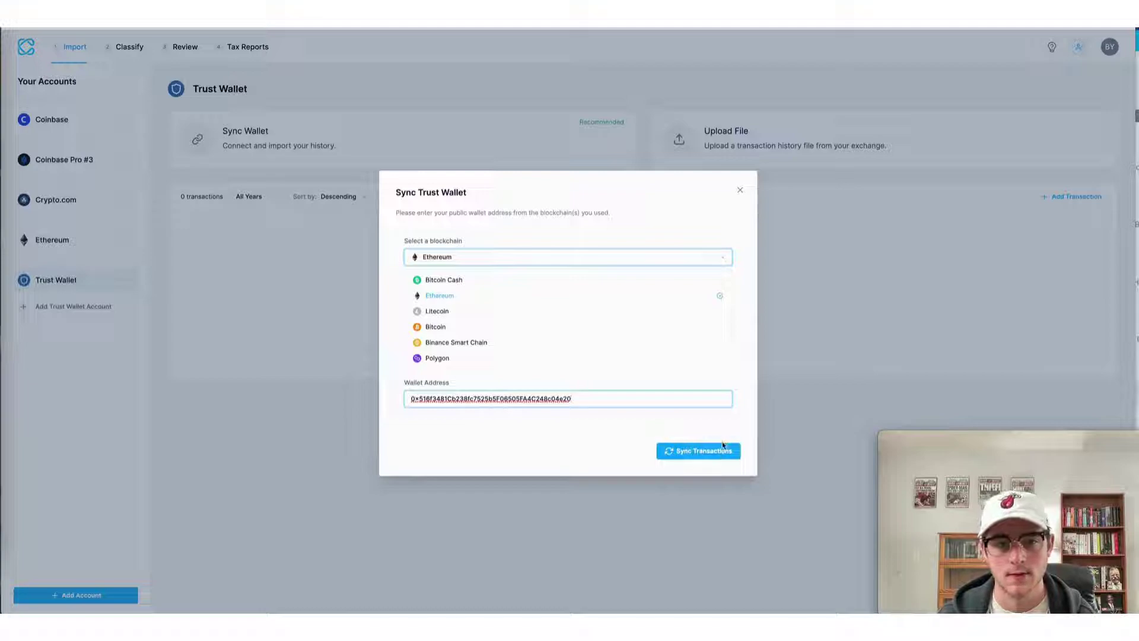
left_click(723, 452)
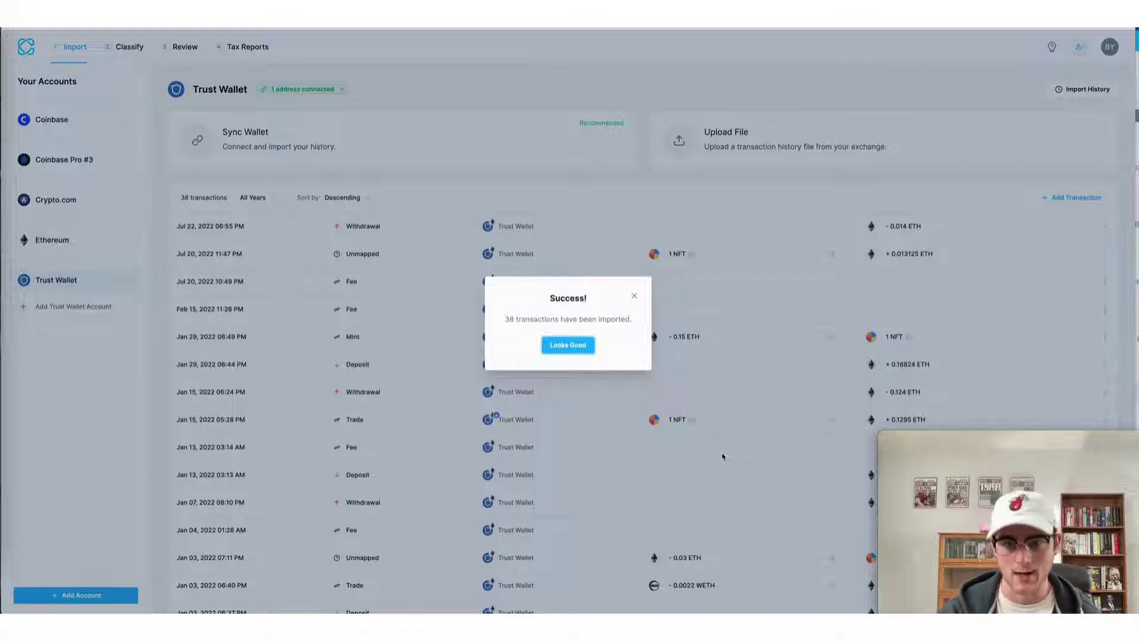
Step: Add the pasted Bitcoin address to the Trust Wallet, bringing it to 62 transactions
left_click(581, 345)
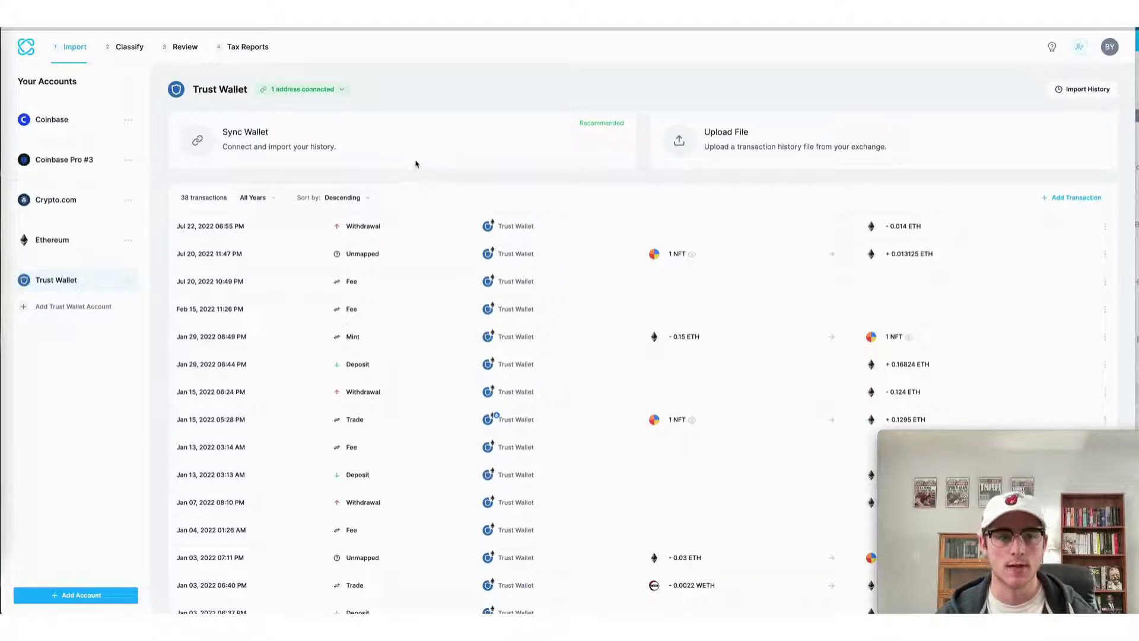
left_click(415, 164)
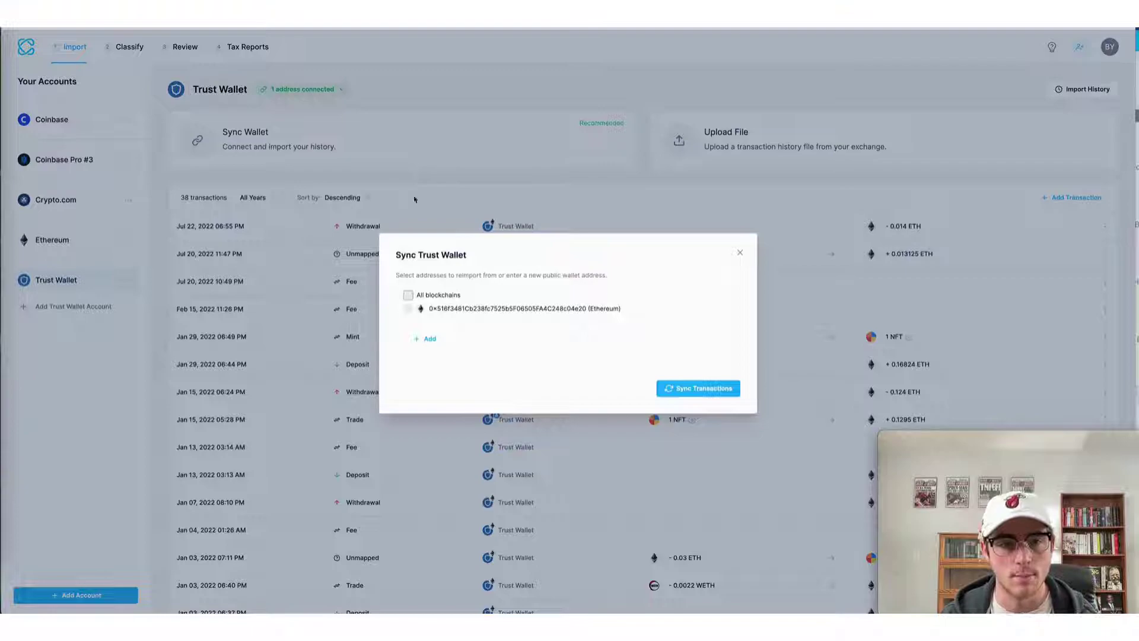
left_click(428, 339)
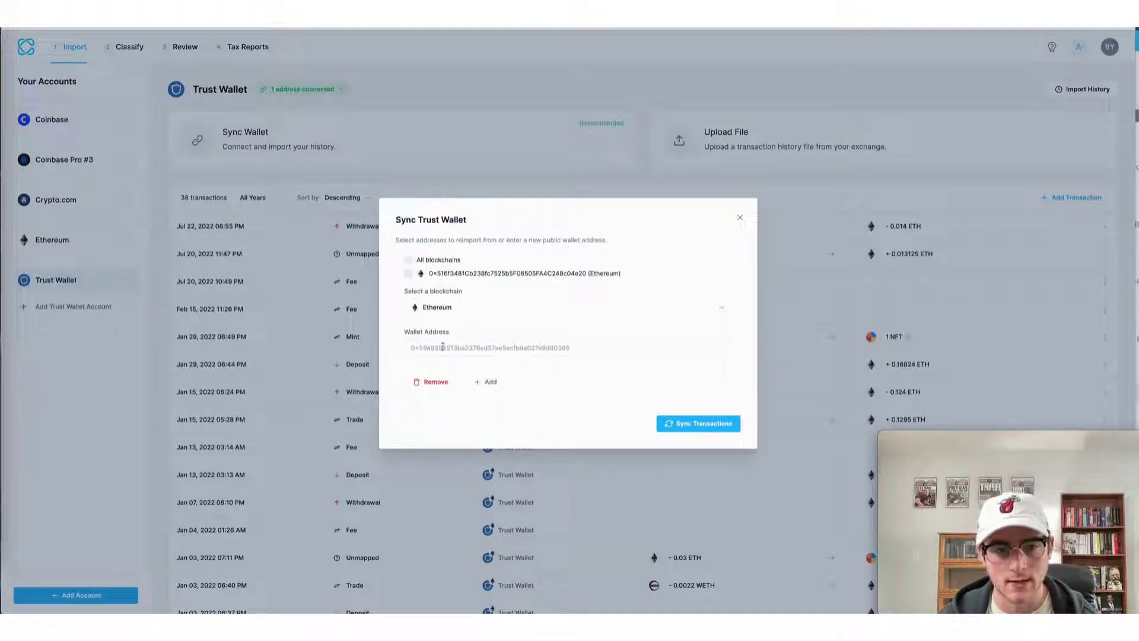
left_click(444, 311)
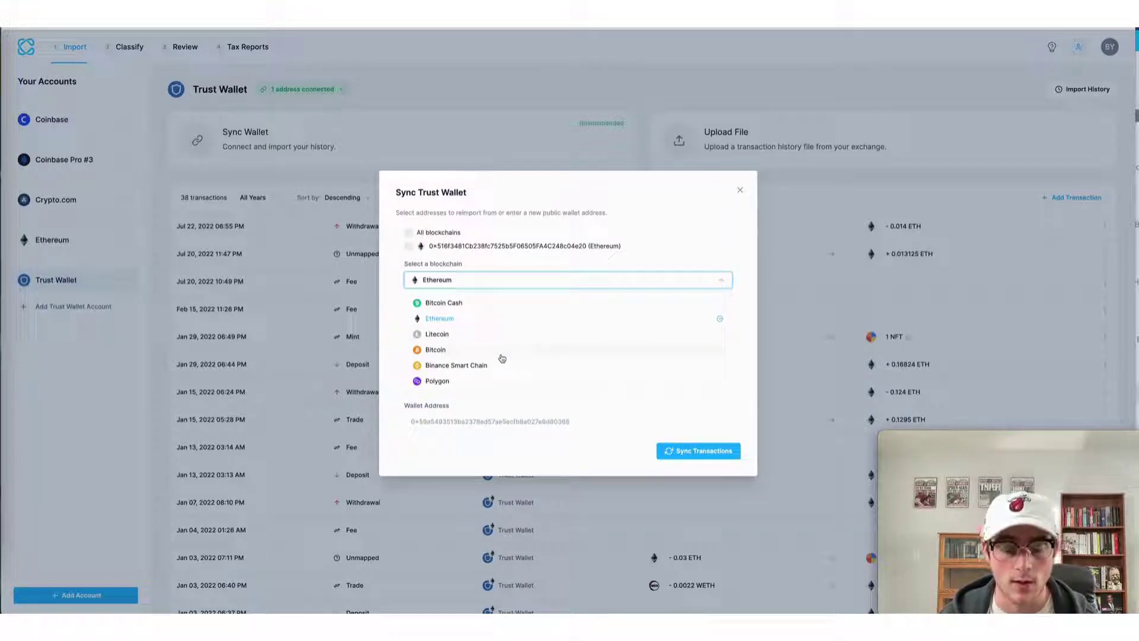
left_click(501, 353)
left_click(582, 347)
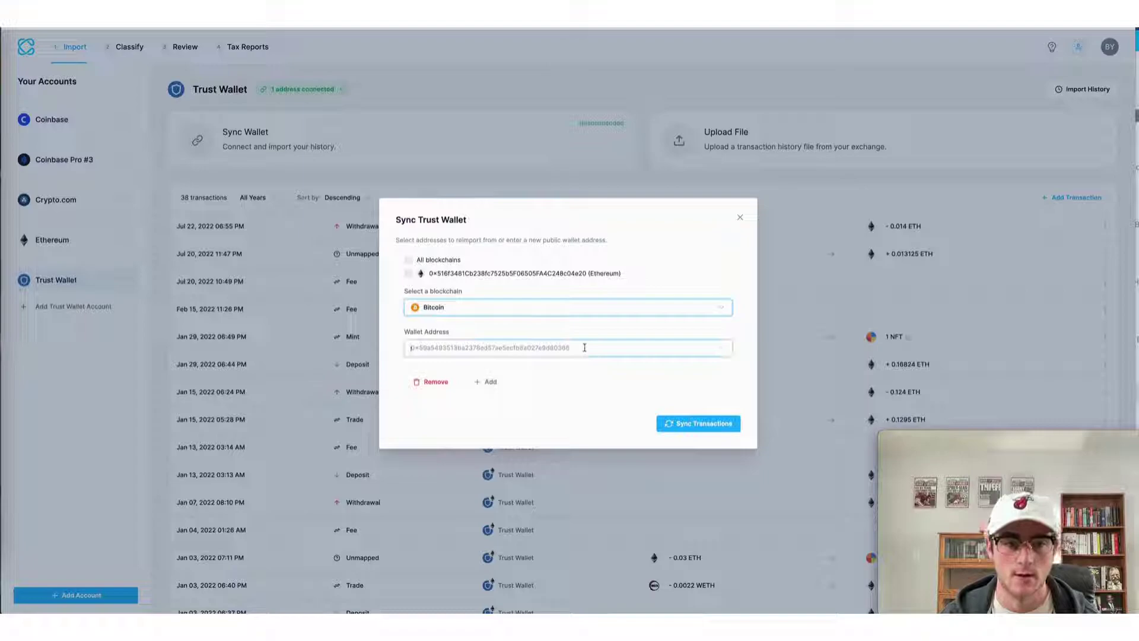
type("14mP6caC5dFhHdVAPCjPKM8Nm36MBDR5pM")
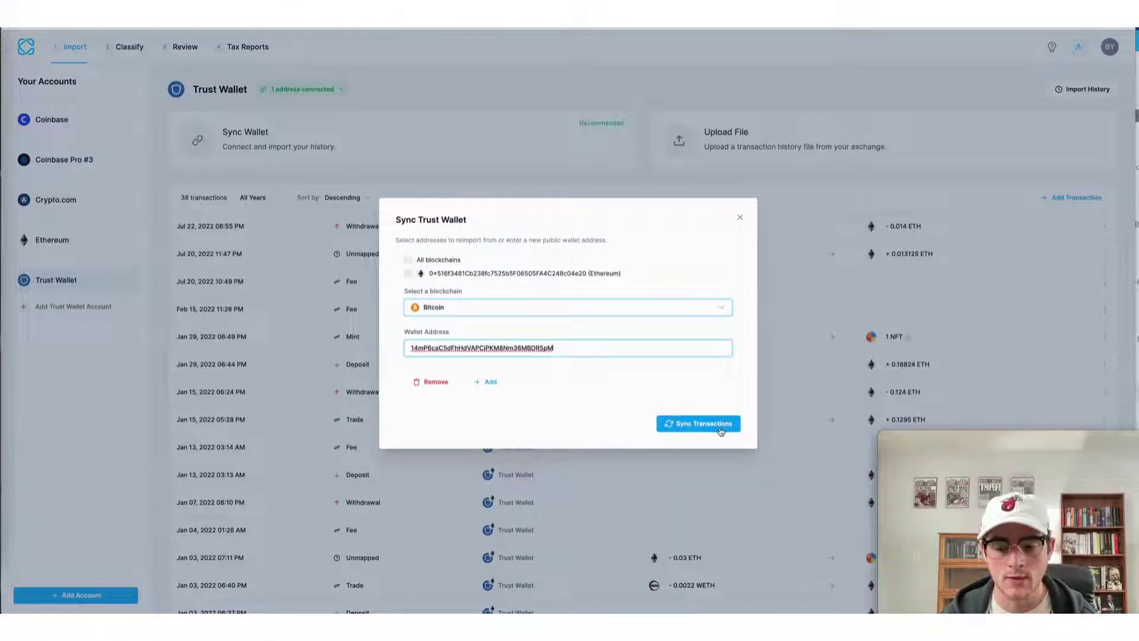
left_click(719, 425)
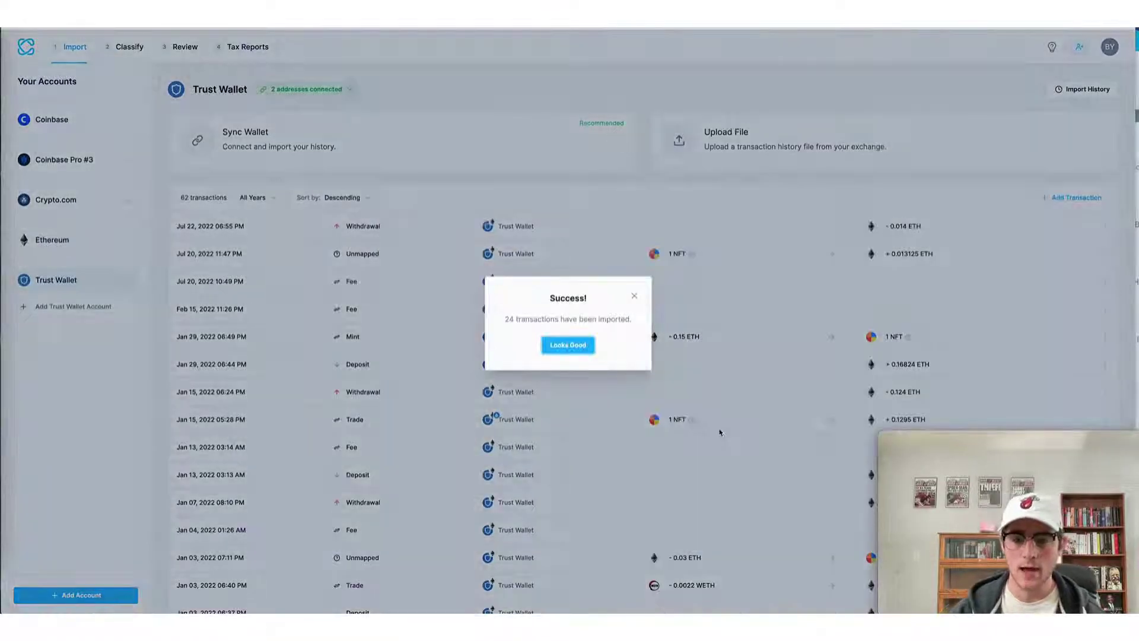
left_click(720, 432)
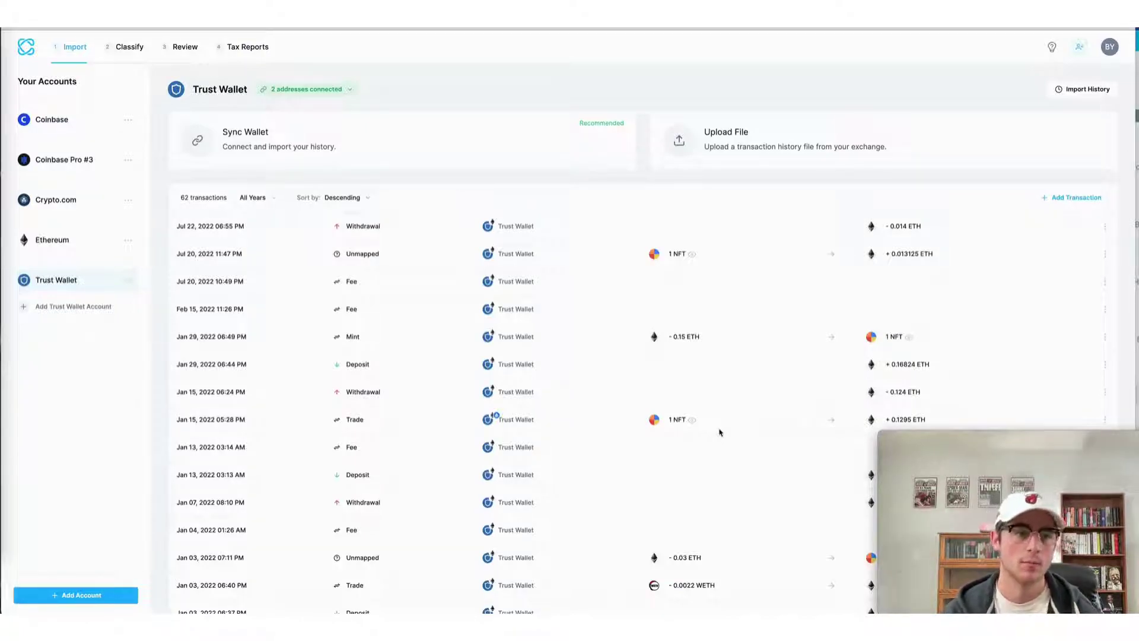
Step: Go to the Review page to check the imported transactions
scroll(683, 471, "down", 4)
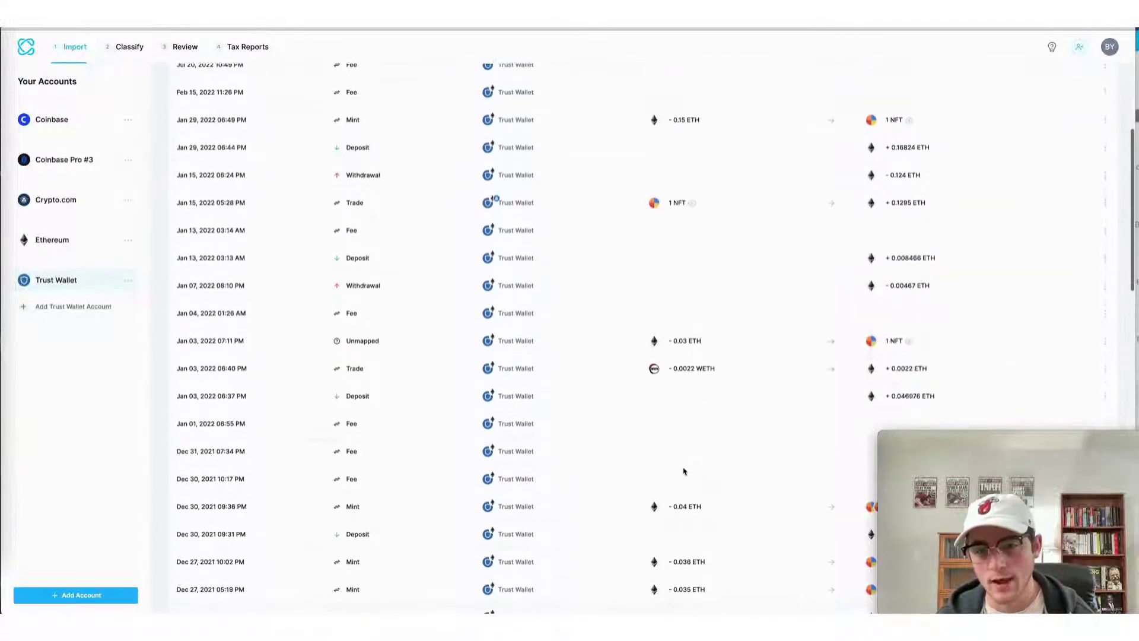
scroll(684, 471, "down", 3)
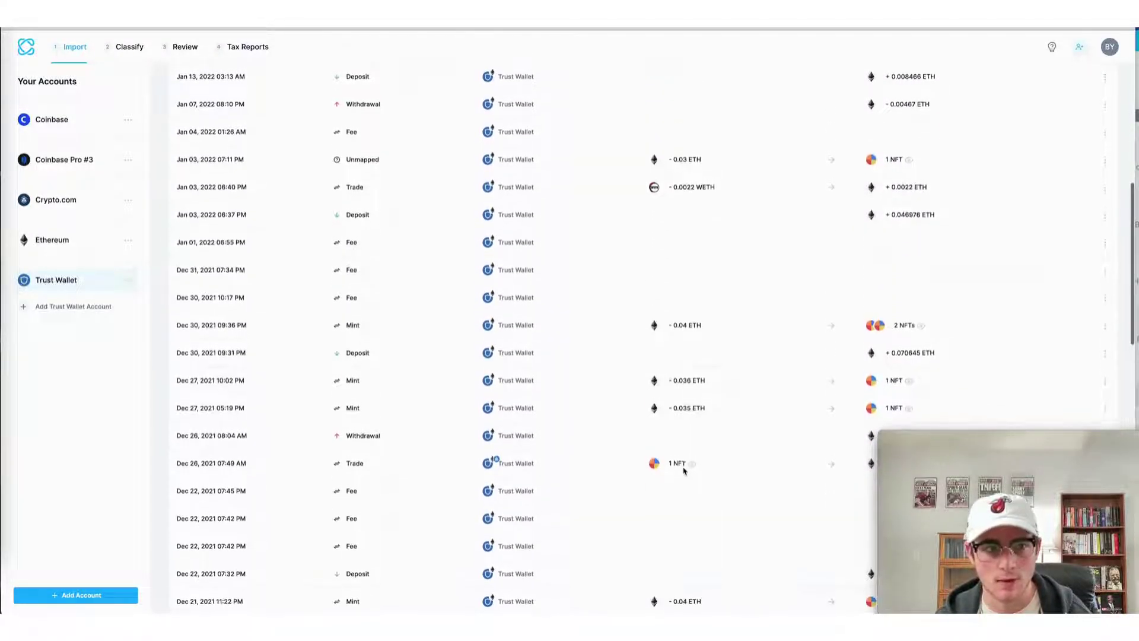
left_click(183, 47)
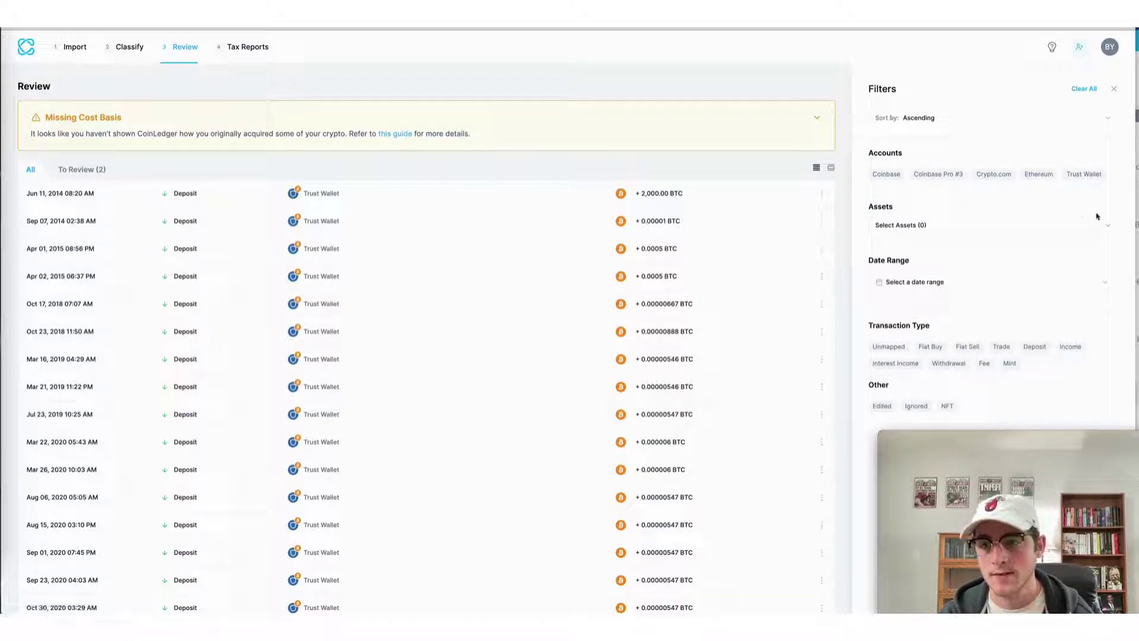
Step: Filter the review to Trust Wallet Deposit transactions and expand the Dec 21, 2021 Mint entry
left_click(1084, 175)
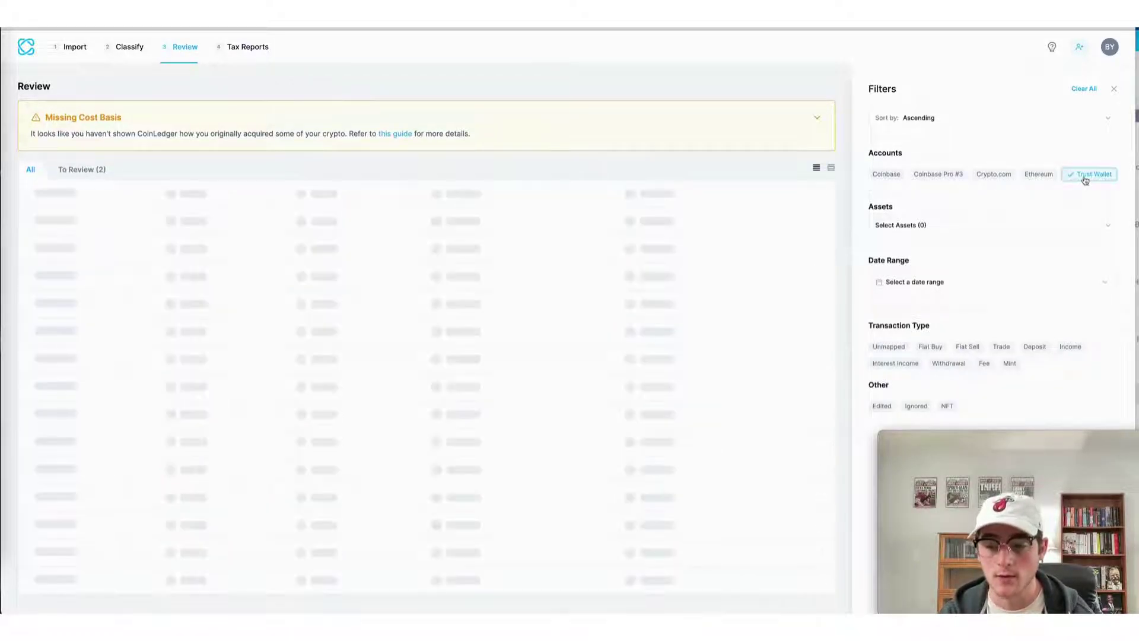
scroll(347, 366, "down", 9)
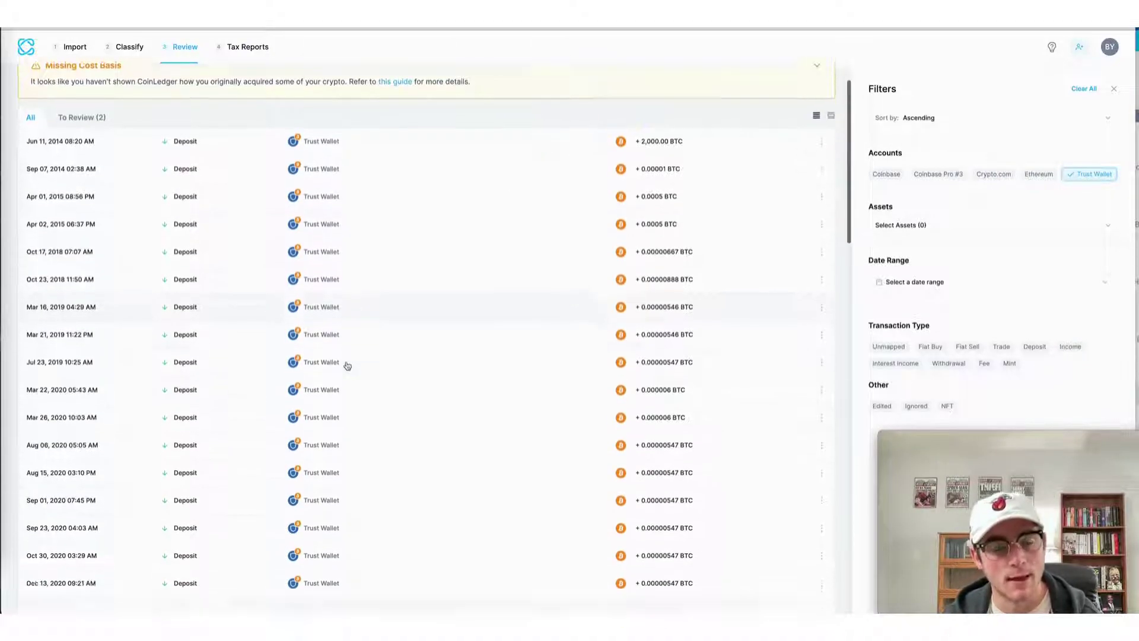
scroll(348, 366, "down", 10)
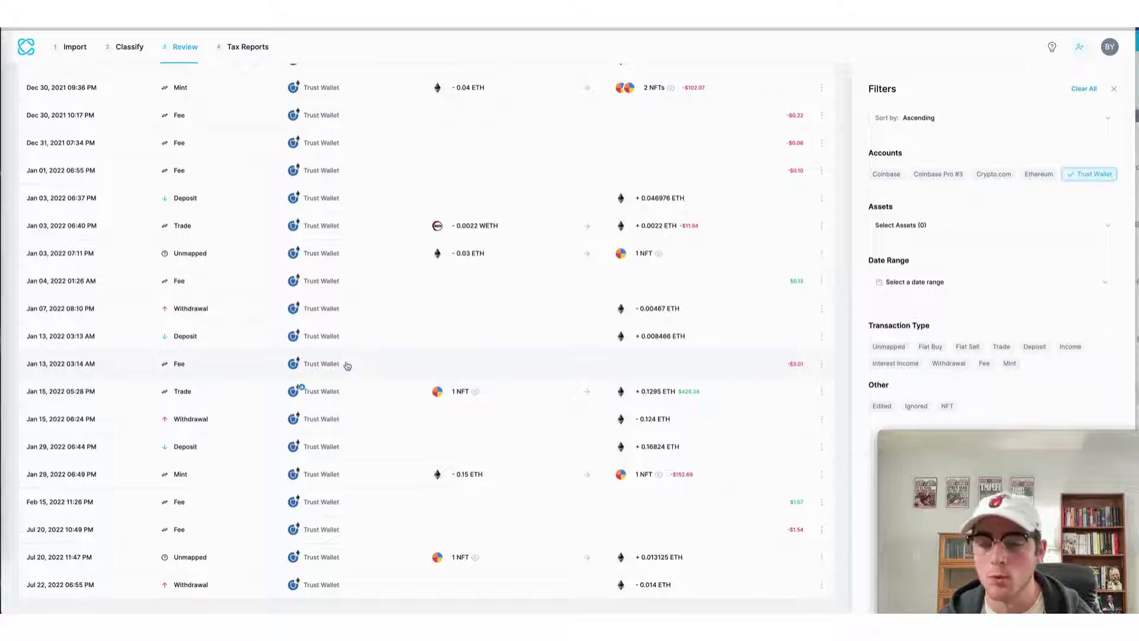
left_click(1034, 347)
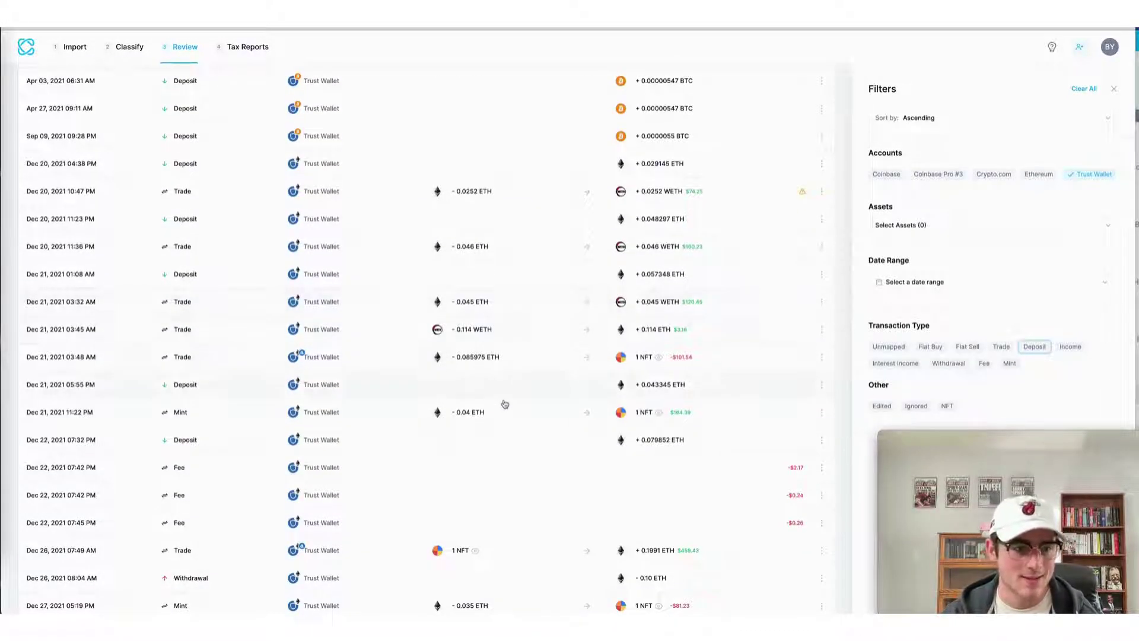
left_click(501, 417)
scroll(501, 419, "down", 4)
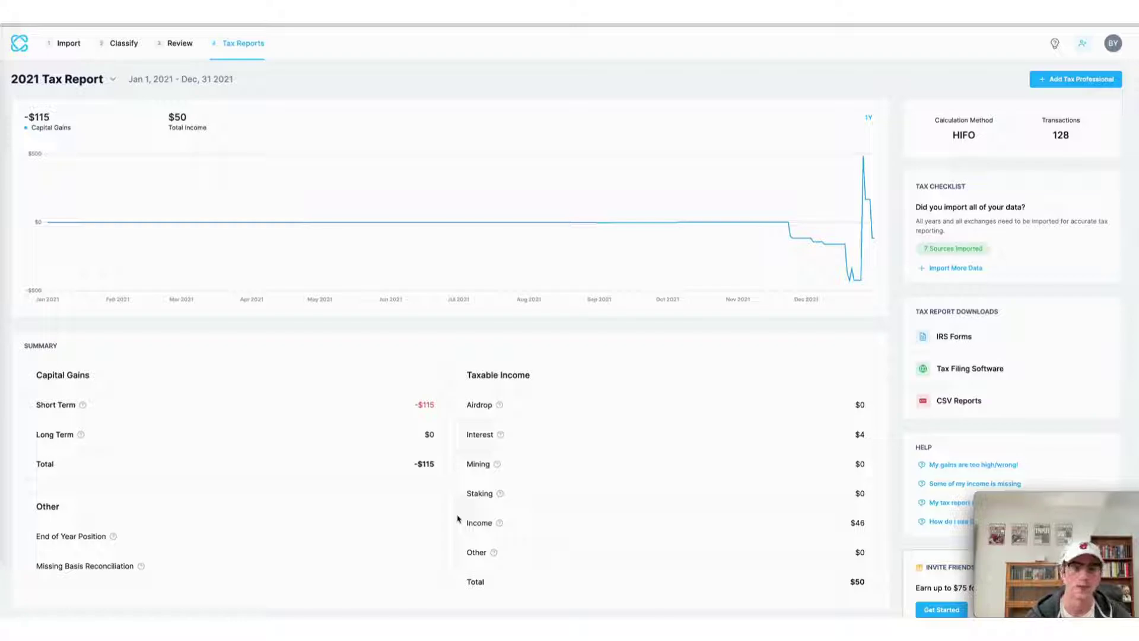
left_click(424, 407)
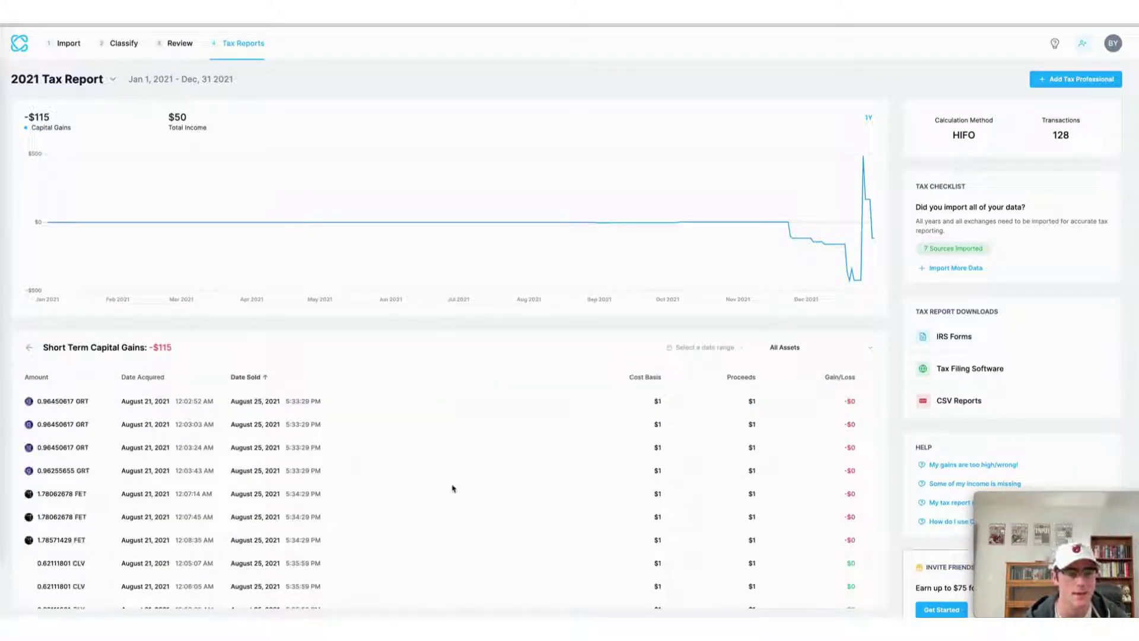
scroll(452, 488, "down", 5)
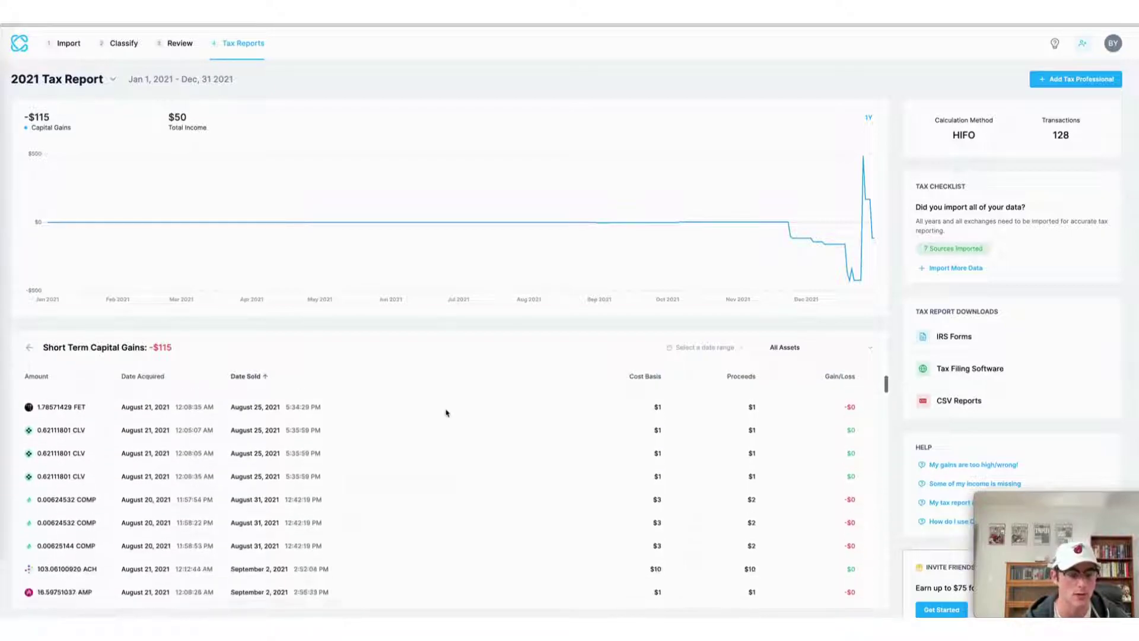
scroll(446, 413, "down", 10)
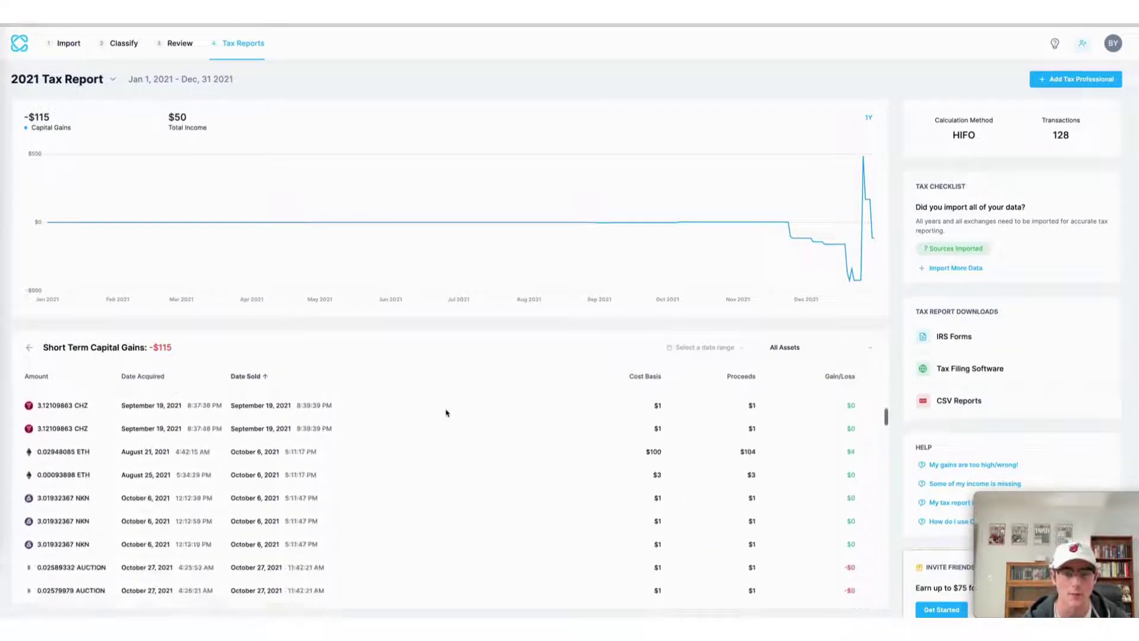
scroll(447, 413, "down", 5)
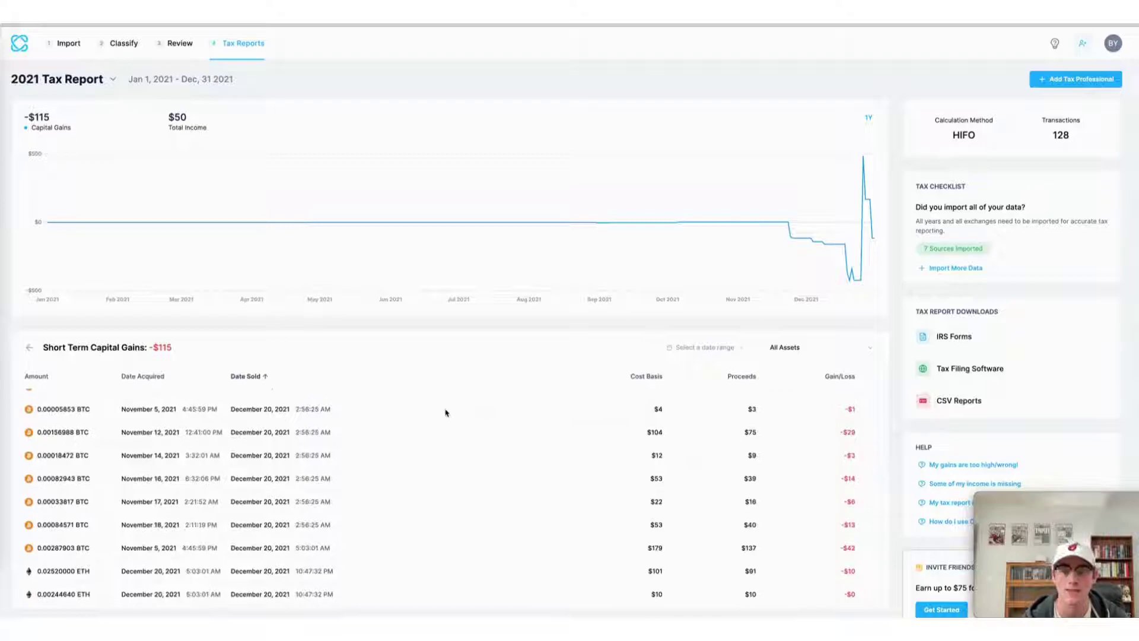
scroll(447, 413, "down", 5)
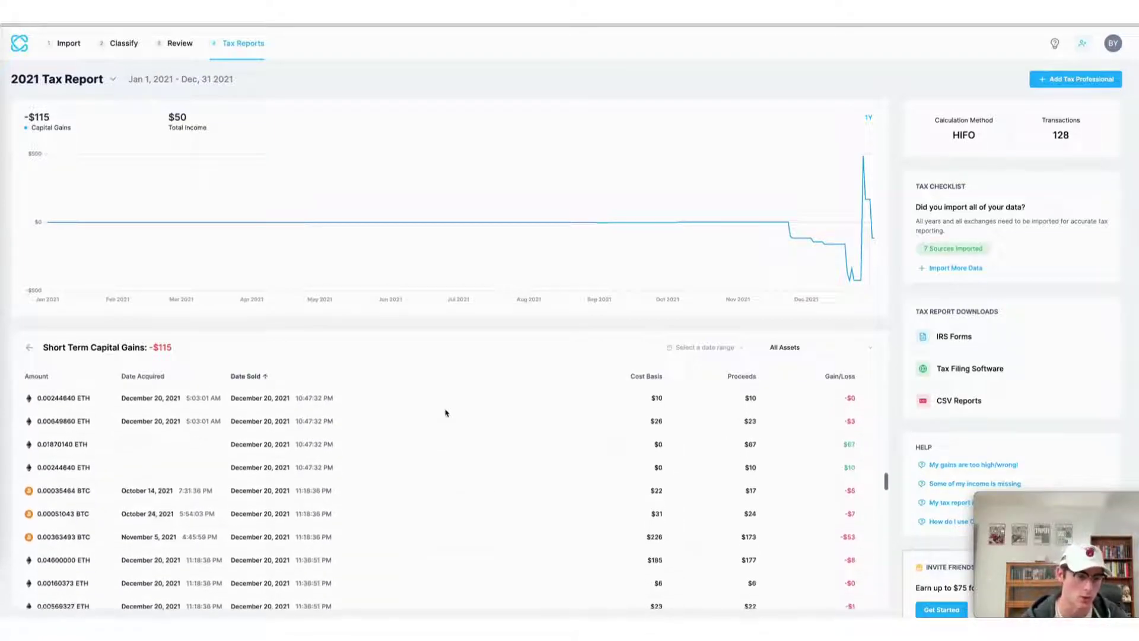
left_click(29, 346)
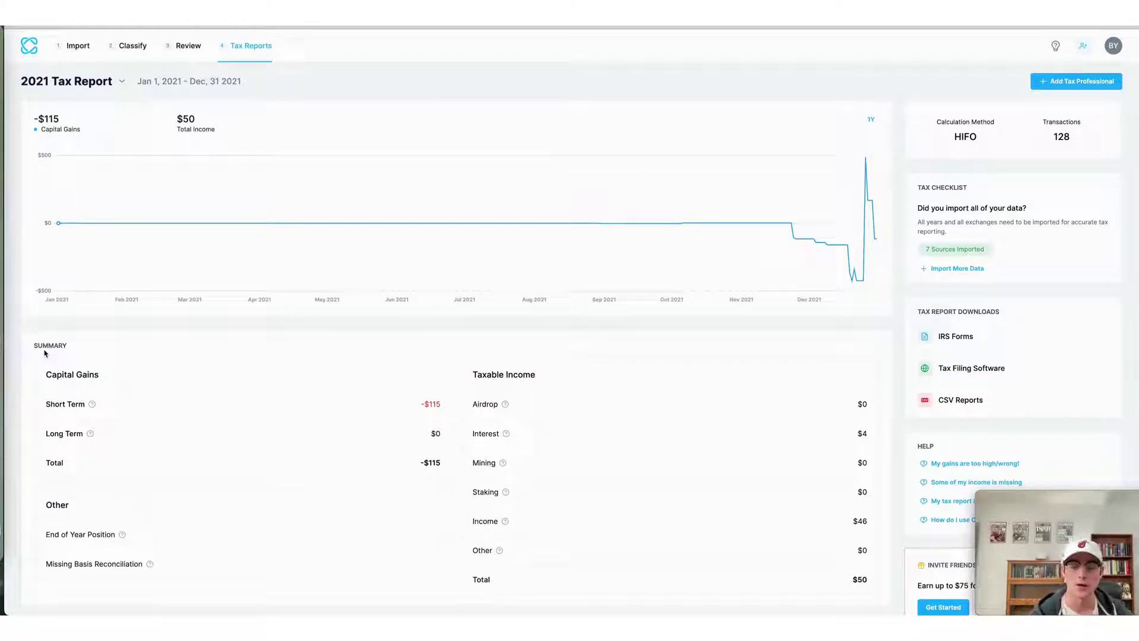
left_click(948, 336)
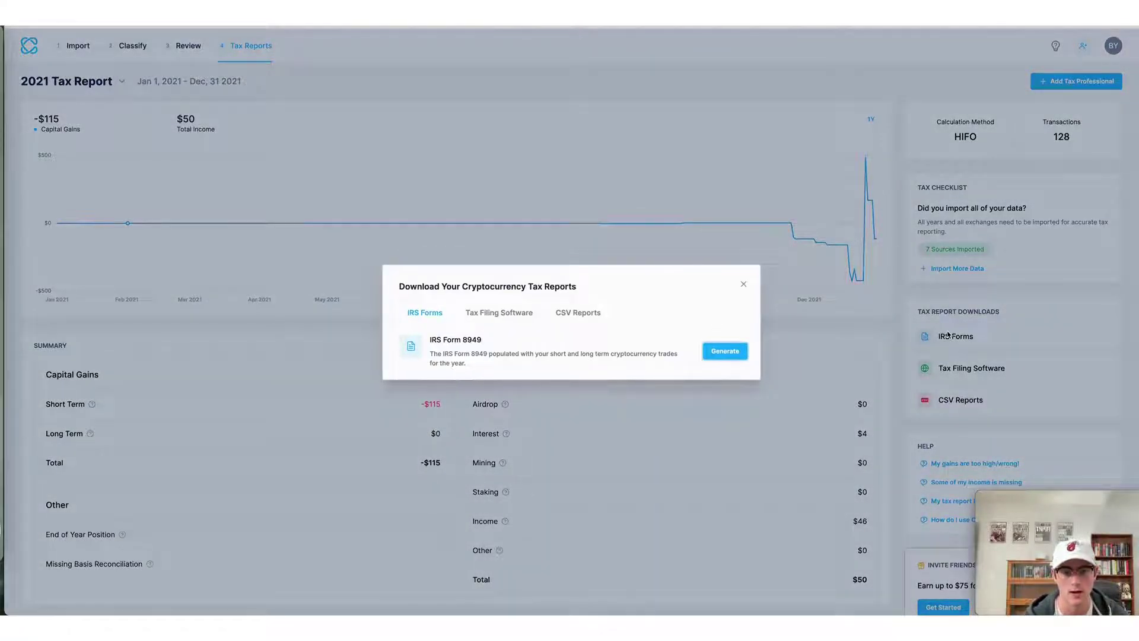
left_click(826, 367)
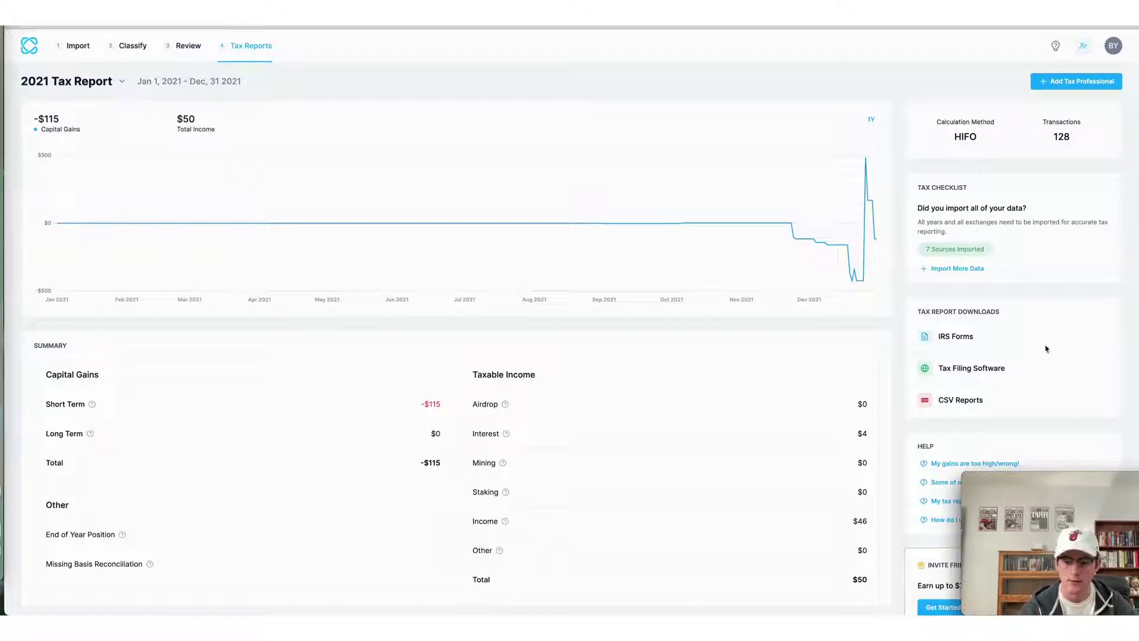
left_click(972, 368)
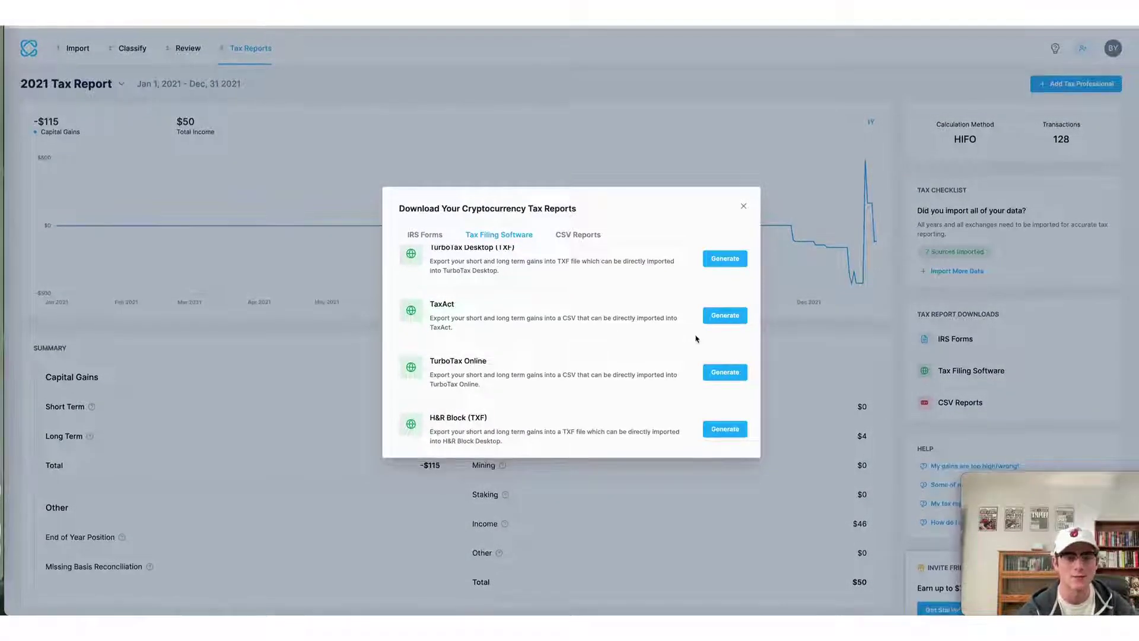
scroll(698, 337, "up", 2)
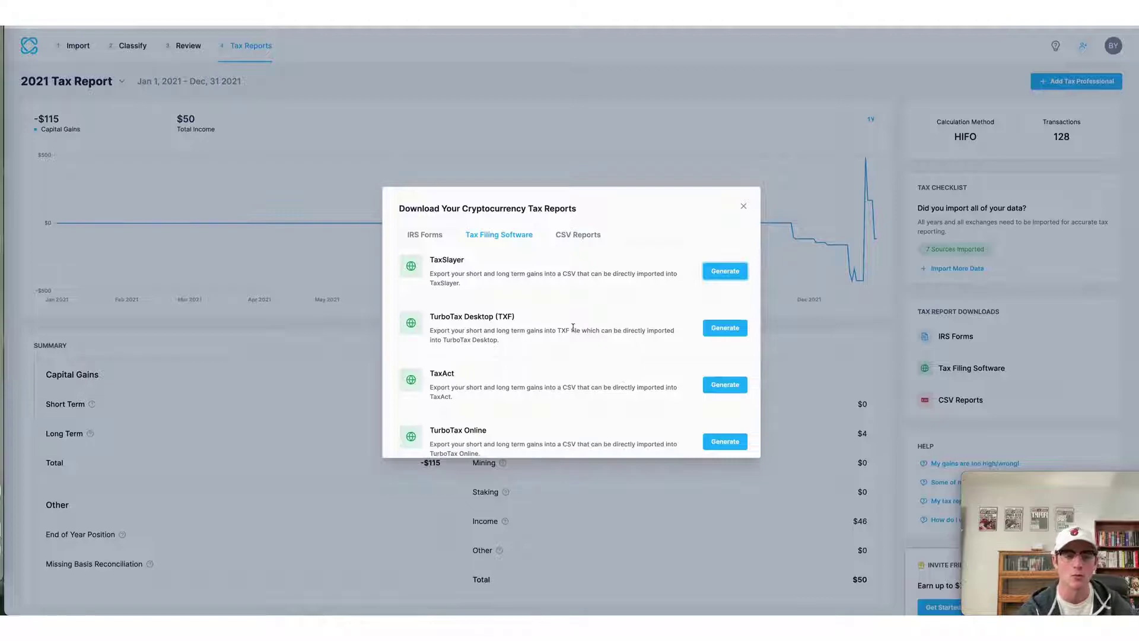
scroll(573, 329, "up", 1)
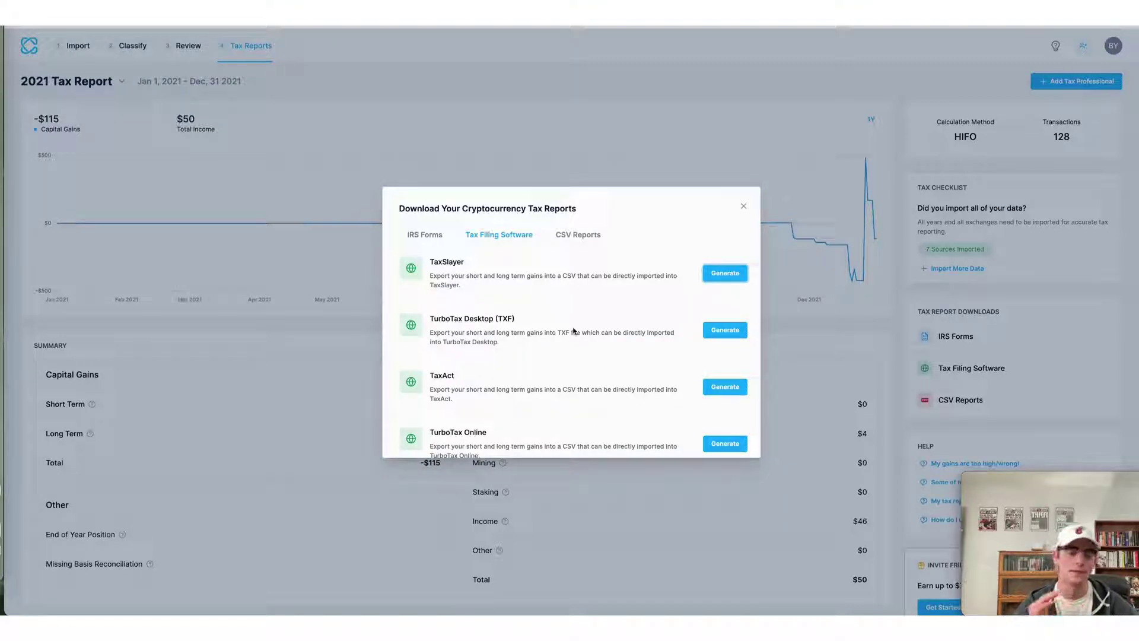
left_click(826, 238)
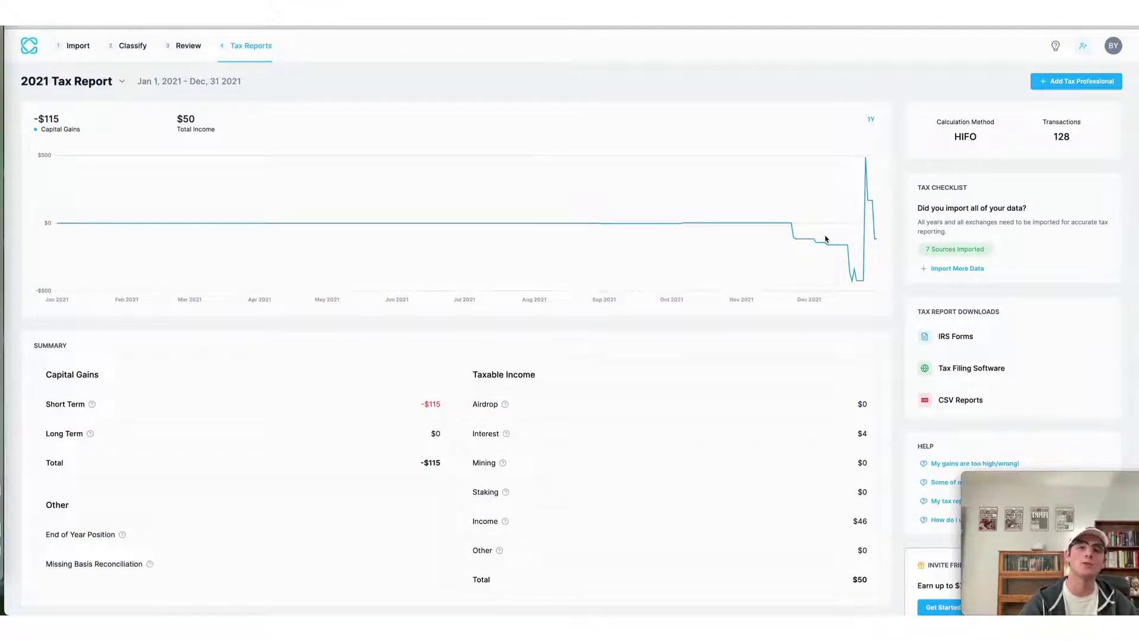